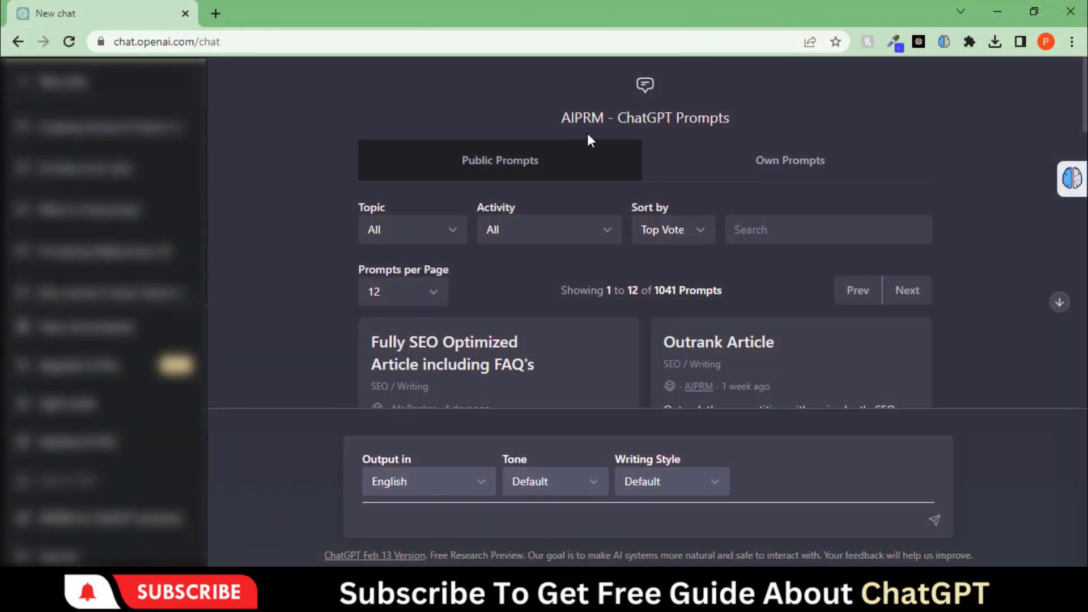
- Filter the AIPRM prompt library by 'long fo' to list the long-form writing prompts
left_click_drag(561, 118, 733, 124)
key("ctrl+m")
left_click(734, 124)
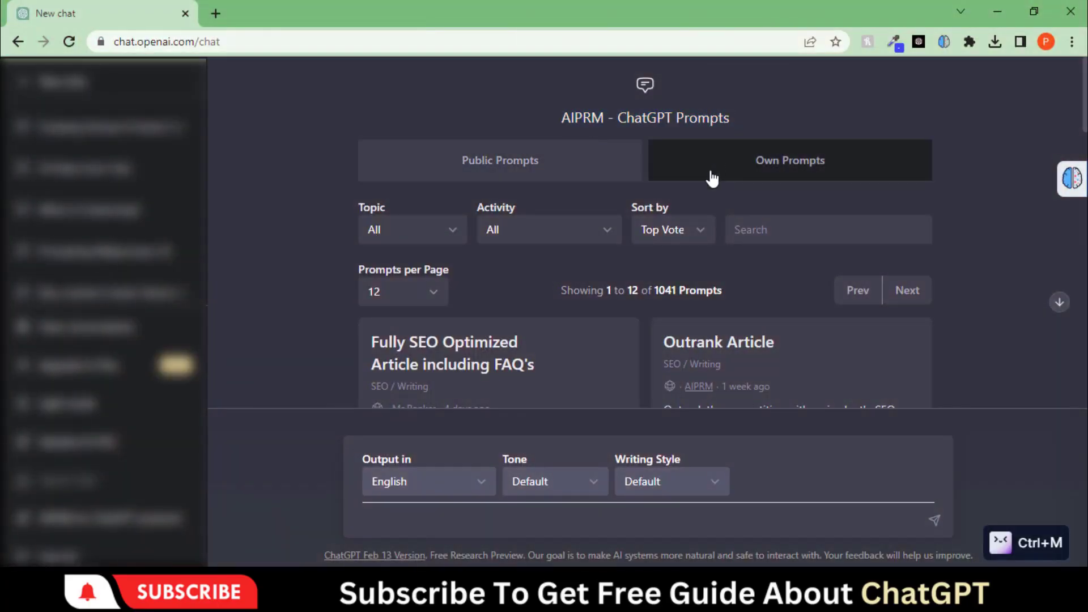
left_click(769, 235)
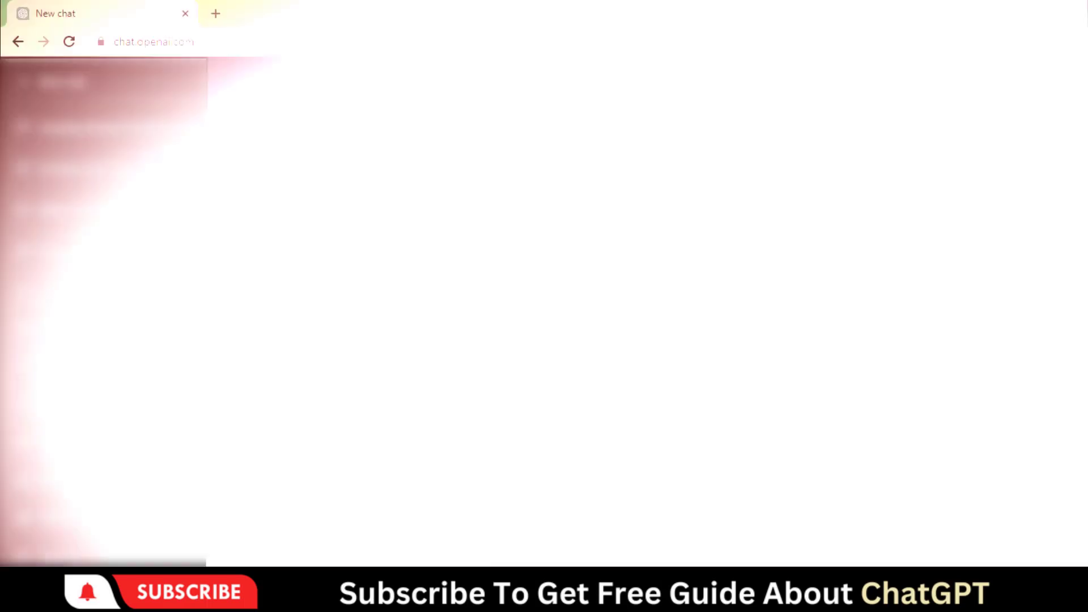
type("long")
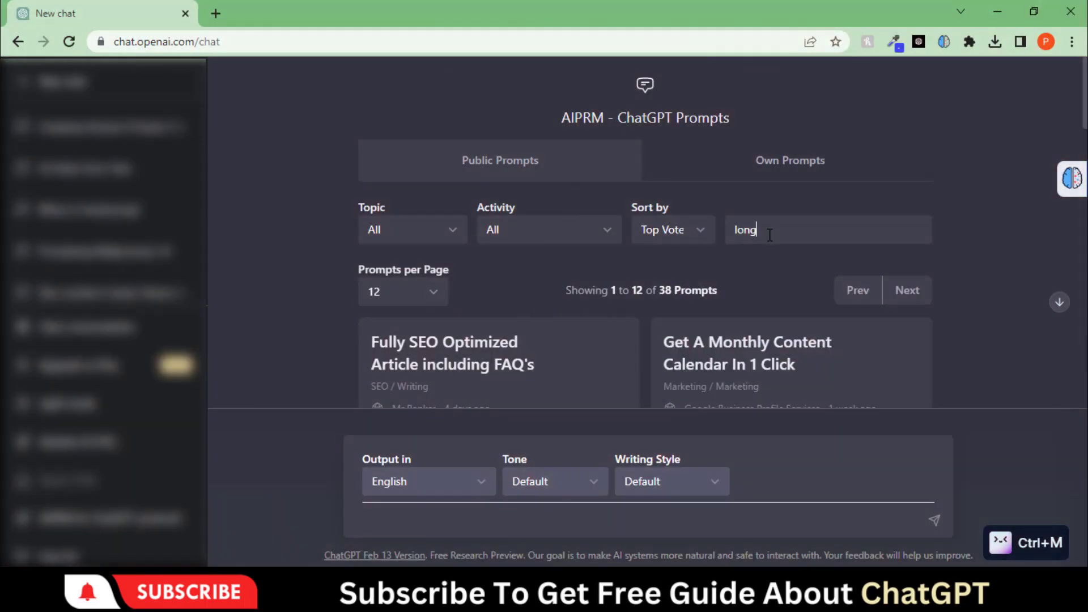
type(" fo")
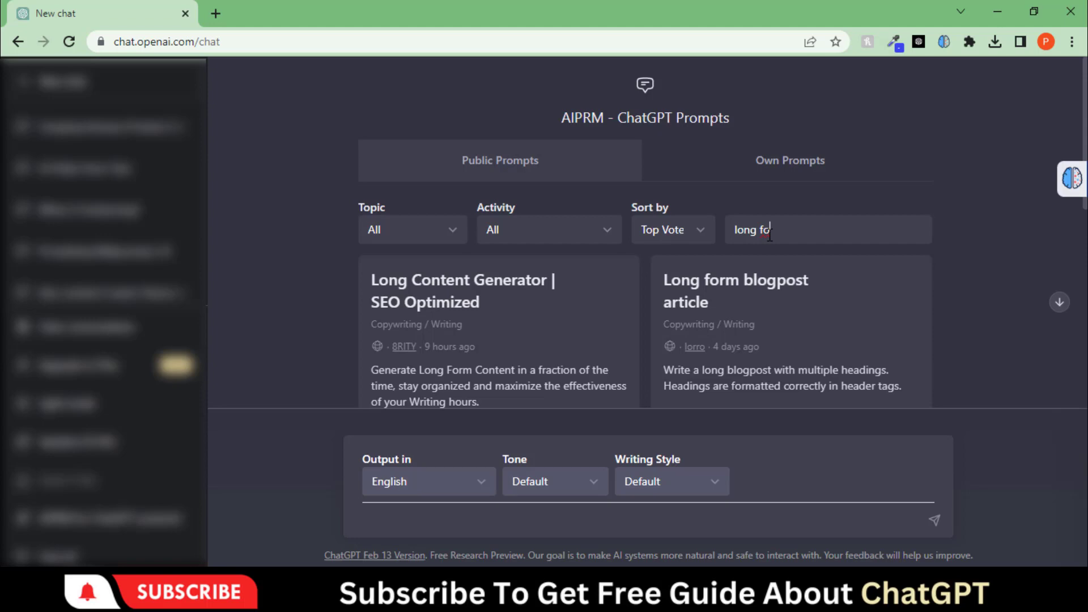
scroll(327, 284, "down", 2)
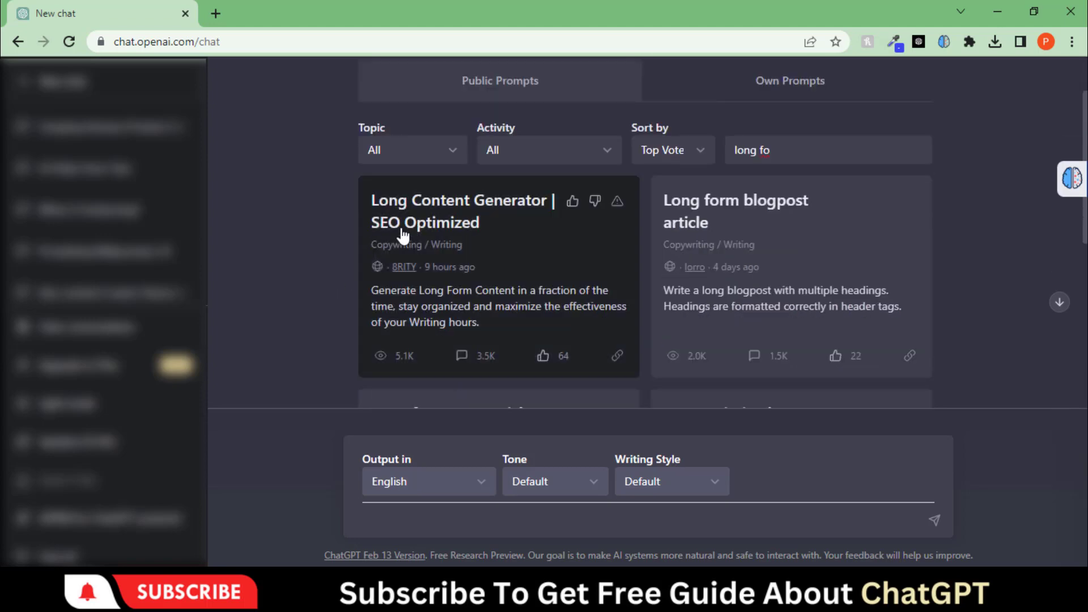
- Run the Long Content Generator prompt on earning money online without skill or investment
left_click(480, 276)
scroll(479, 277, "down", 3)
left_click(436, 519)
type("How")
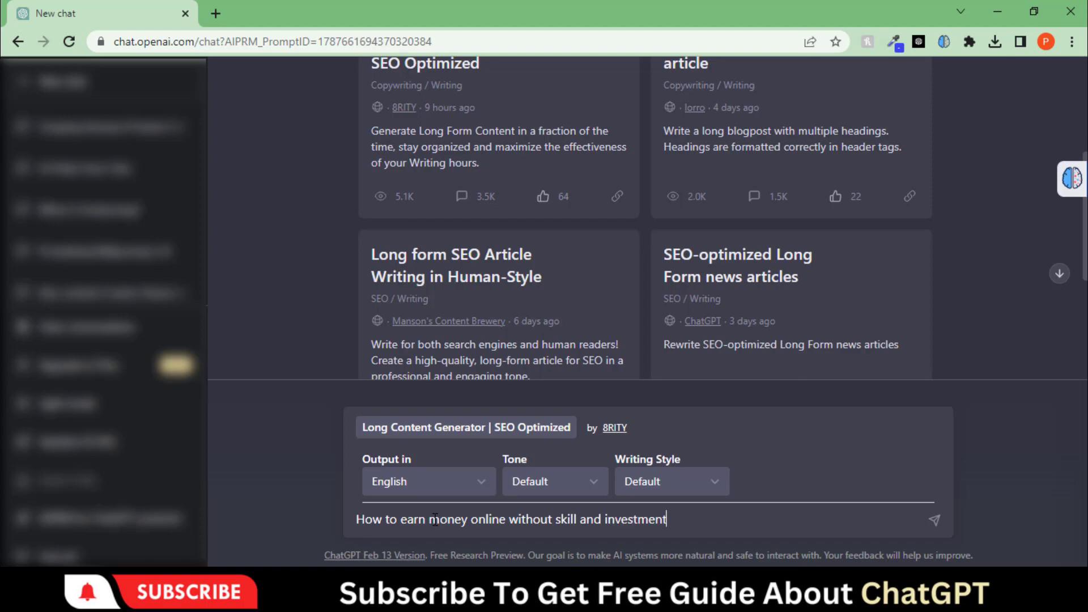
key("Return")
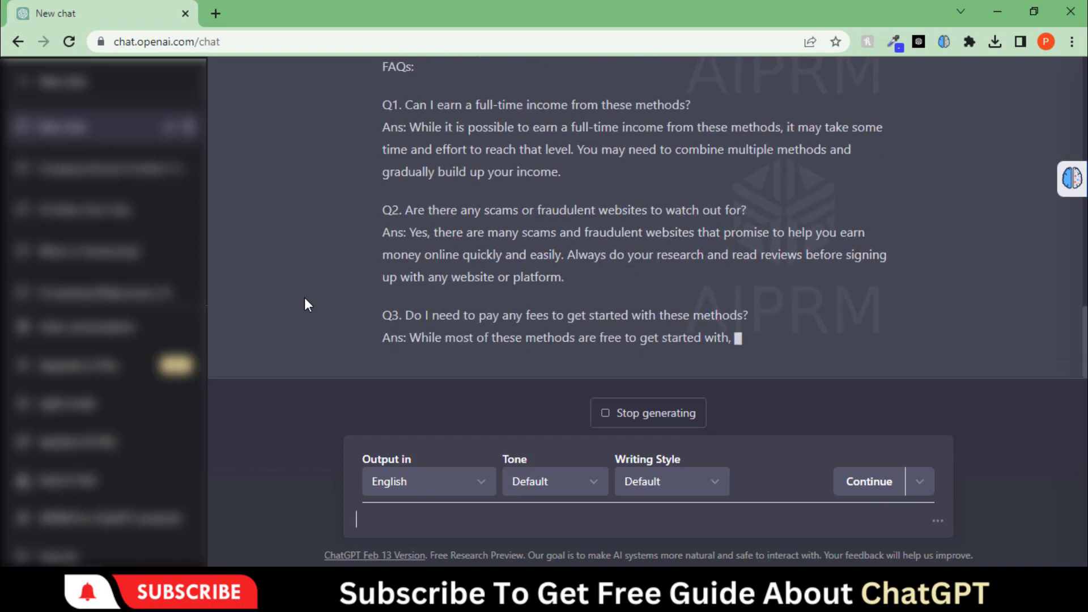
- Copy the entire generated article and open a new browser tab
left_click_drag(736, 305, 382, 151)
scroll(432, 250, "up", 10)
right_click(432, 166)
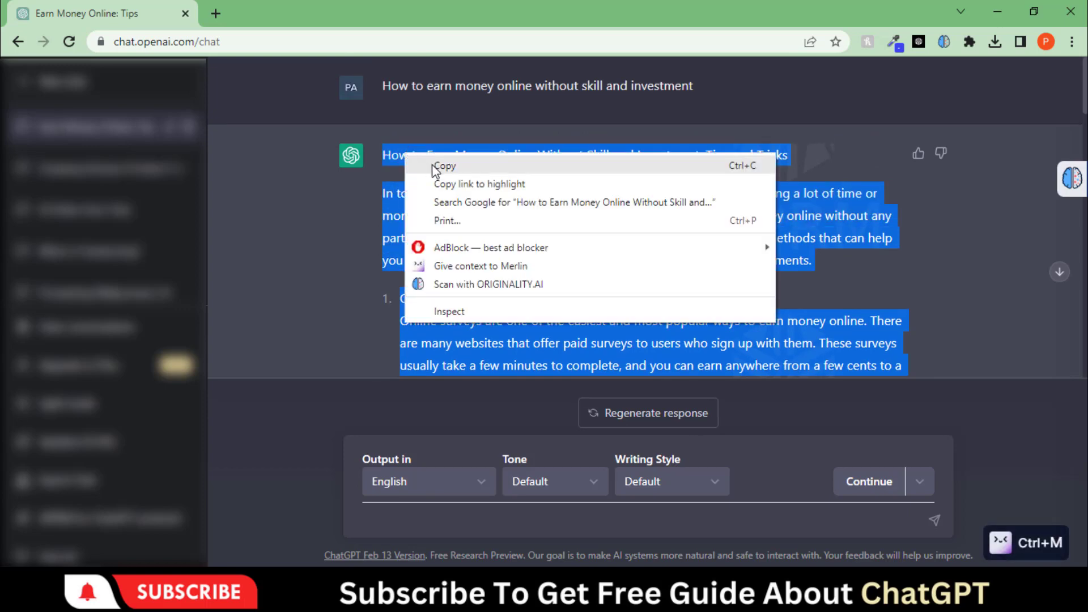
left_click(444, 166)
left_click(215, 13)
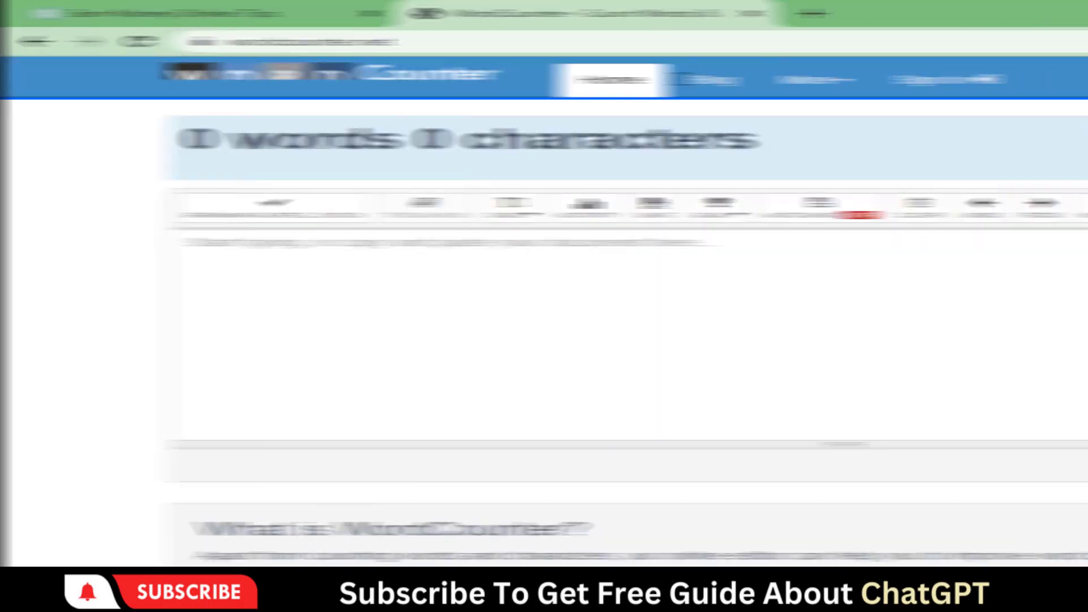
- Paste the article into WordCounter and read its total of 651 words and 3,803 characters
left_click(260, 257)
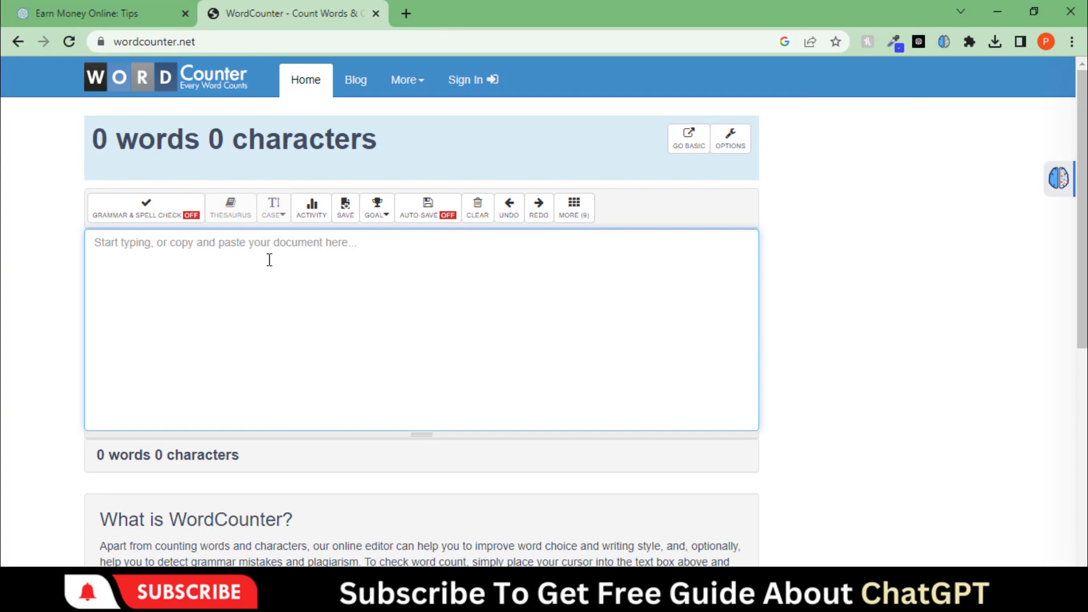
key("ctrl+v")
scroll(22, 233, "up", 10)
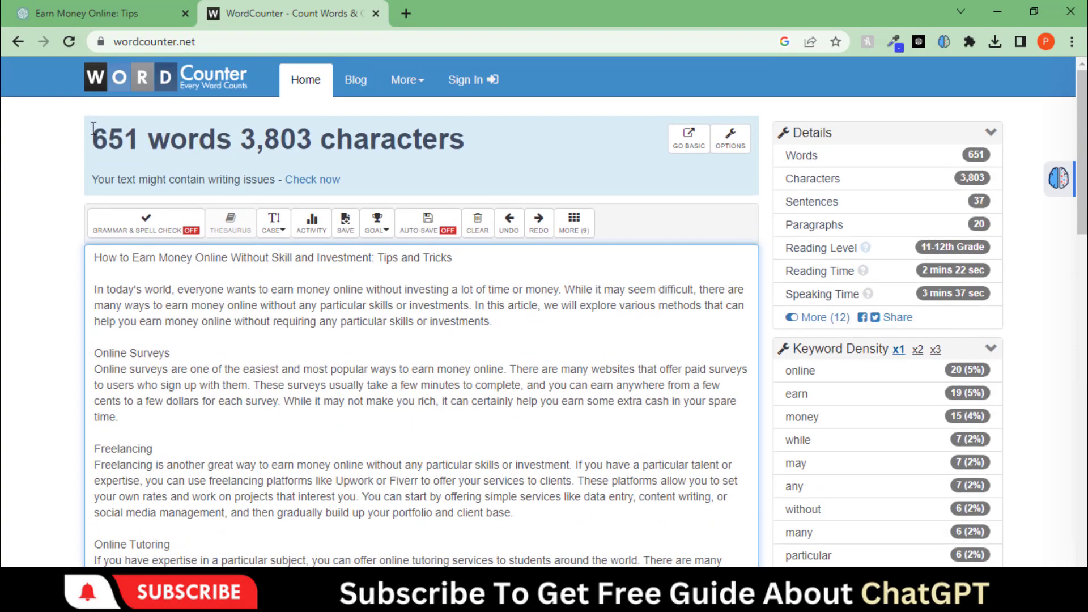
left_click_drag(94, 128, 224, 140)
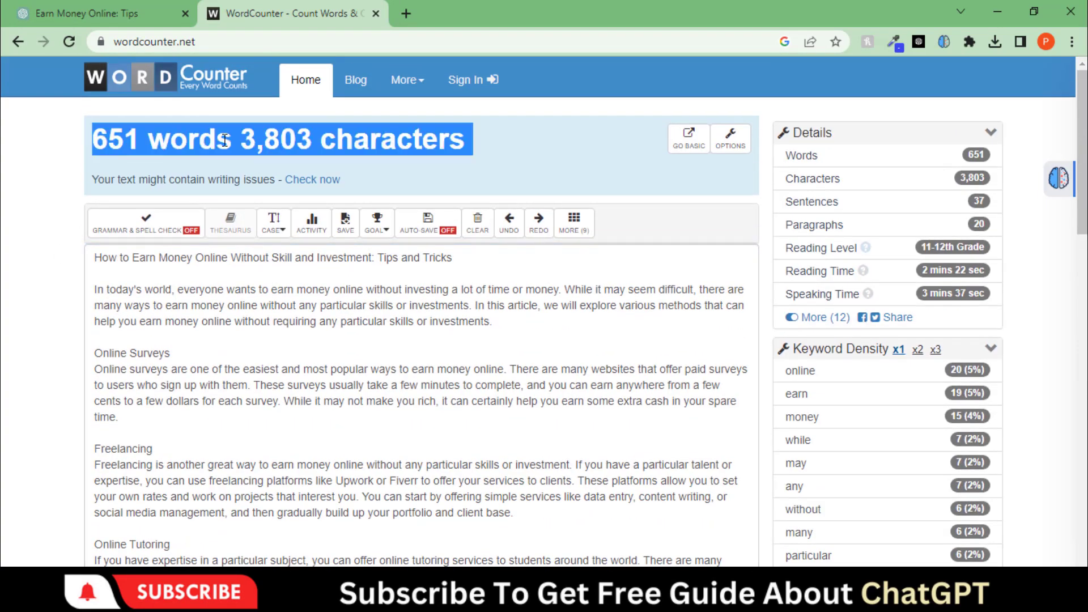
left_click(469, 142)
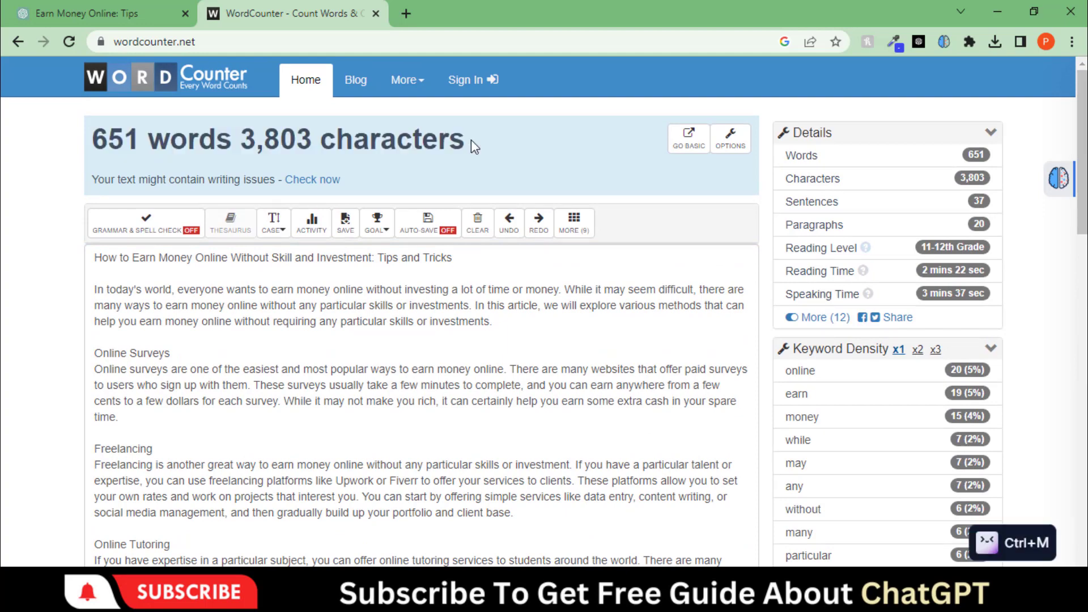
key("ctrl+m")
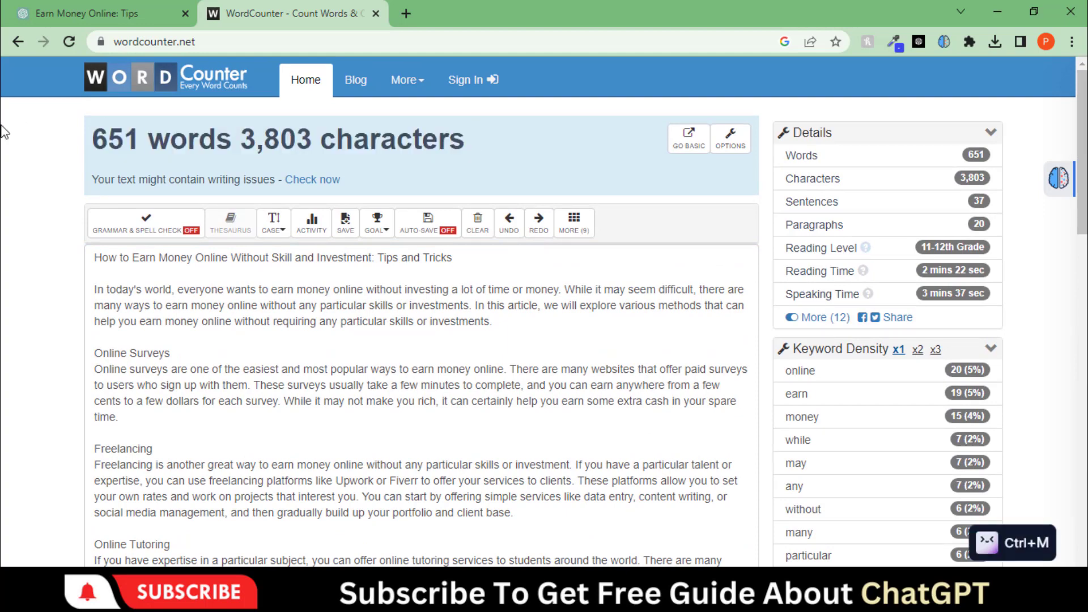
- Back in ChatGPT, send the pasted request for a detailed synopsis of the beginner book 'From Zero to Cash'
left_click(89, 2)
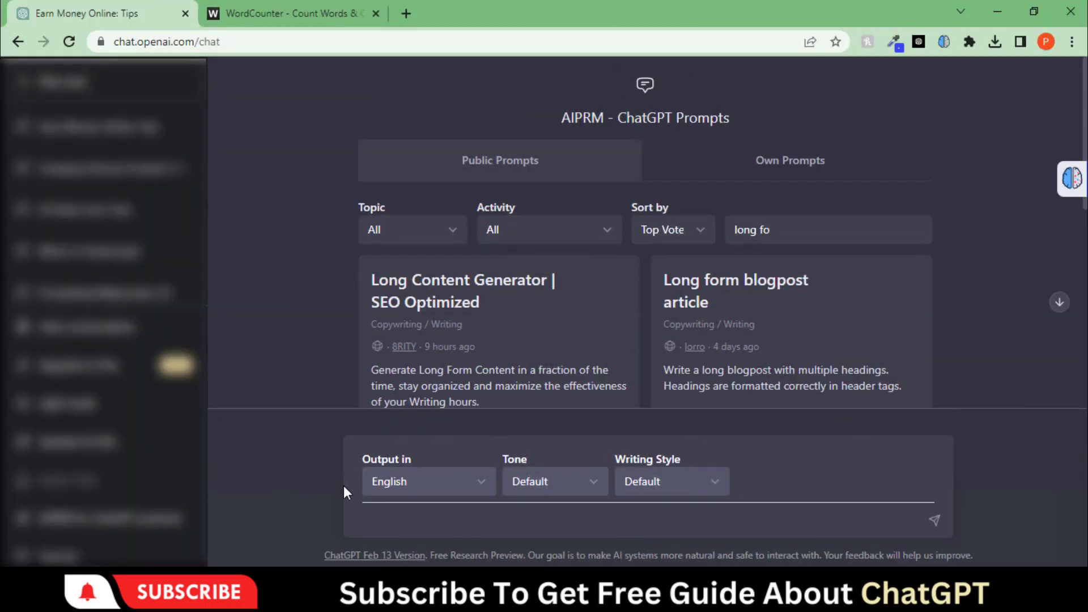
left_click(376, 516)
key("ctrl+v")
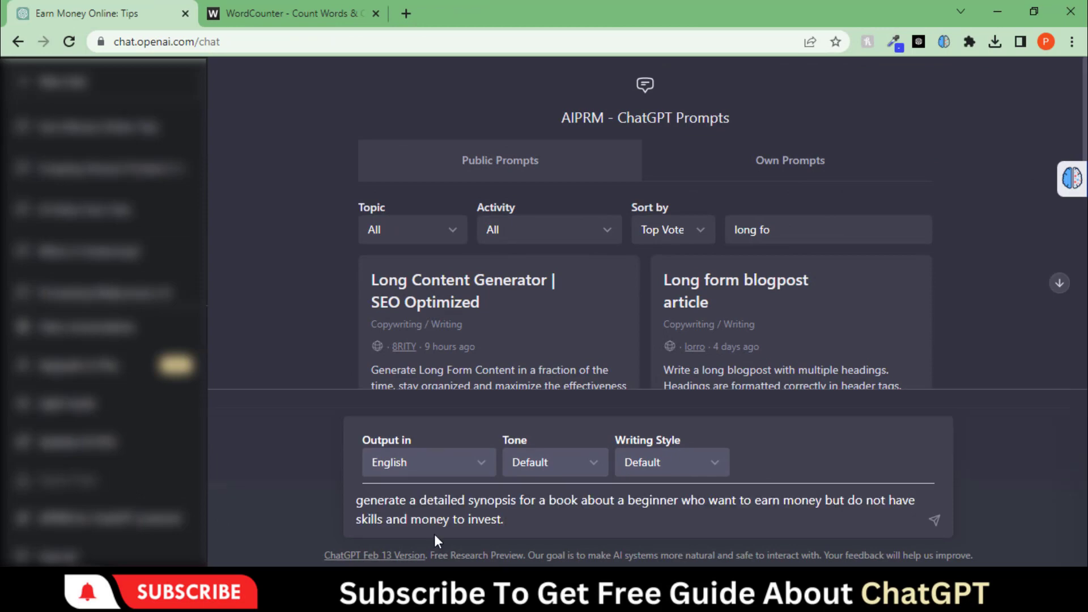
left_click_drag(354, 502, 873, 508)
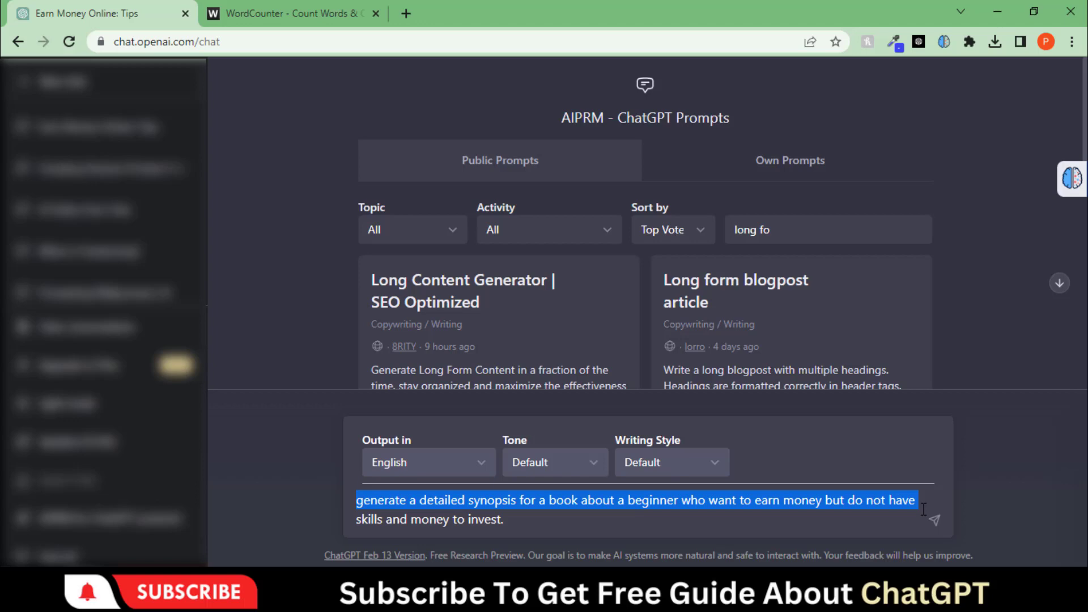
key("ctrl+c")
key("ctrl+End")
key("Return")
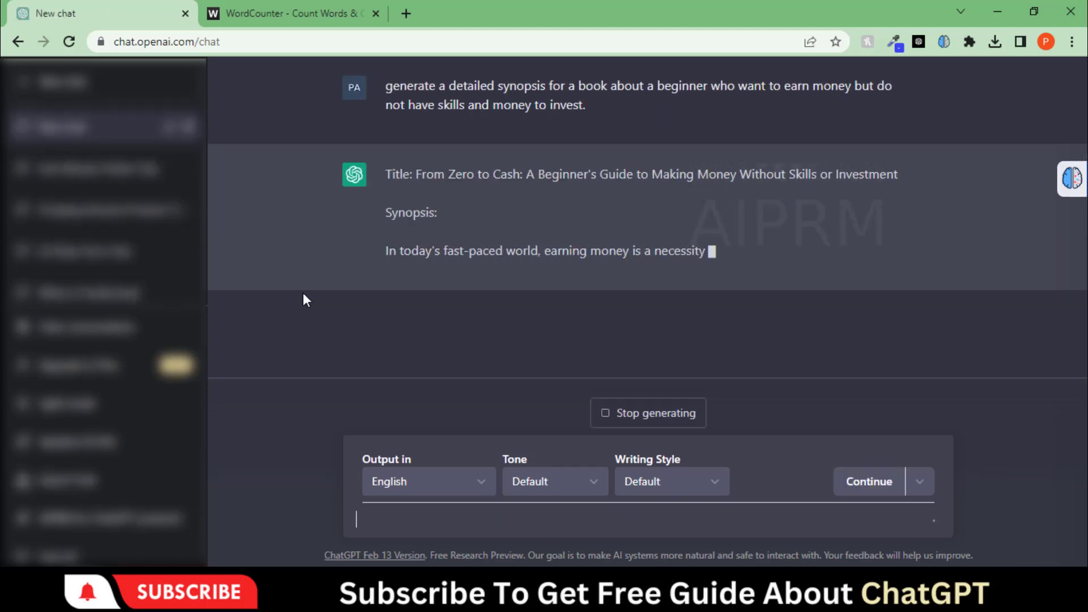
left_click_drag(385, 174, 898, 174)
key("ctrl+m")
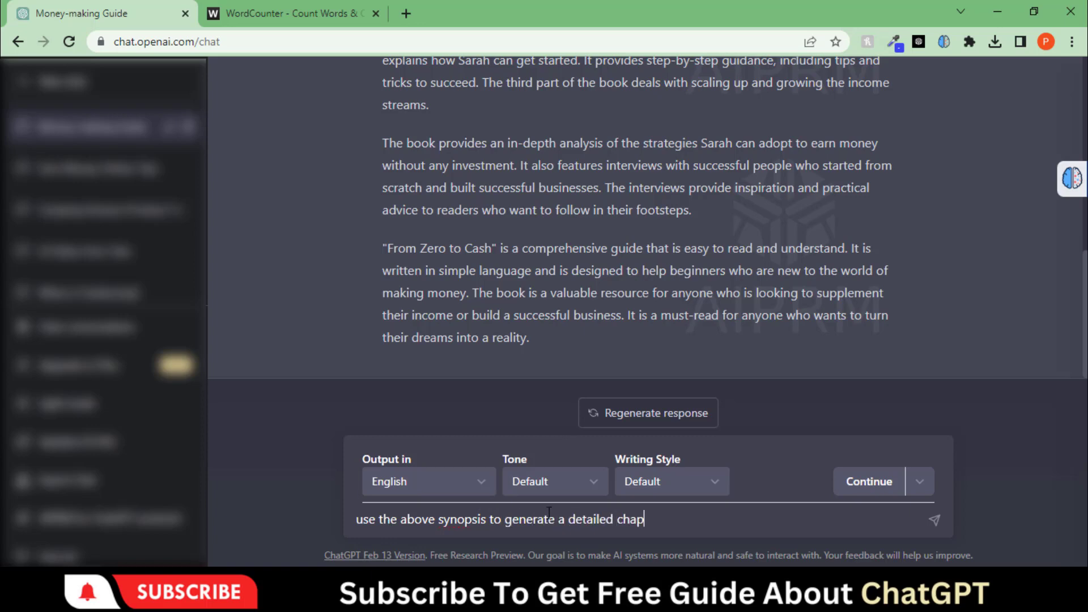
- Ask ChatGPT to expand the synopsis into an 11-chapter outline ending with a Conclusion
key("Return")
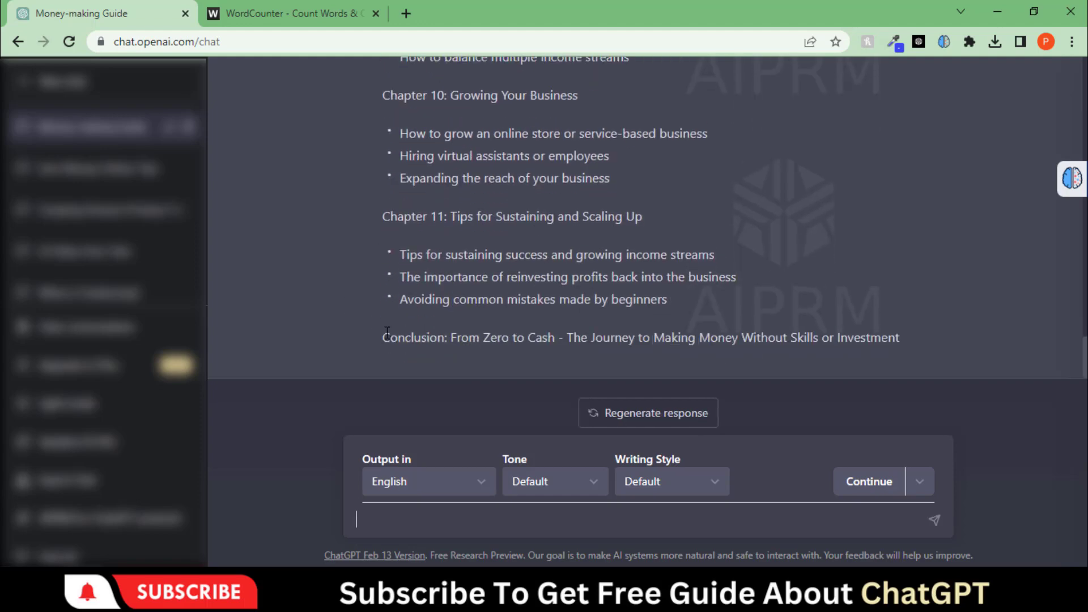
left_click_drag(899, 337, 381, 94)
- Review and submit the 13-step prompt: 100-word introduction, 500-word chapters, 100-word conclusion
left_click(353, 252)
scroll(353, 253, "up", 20)
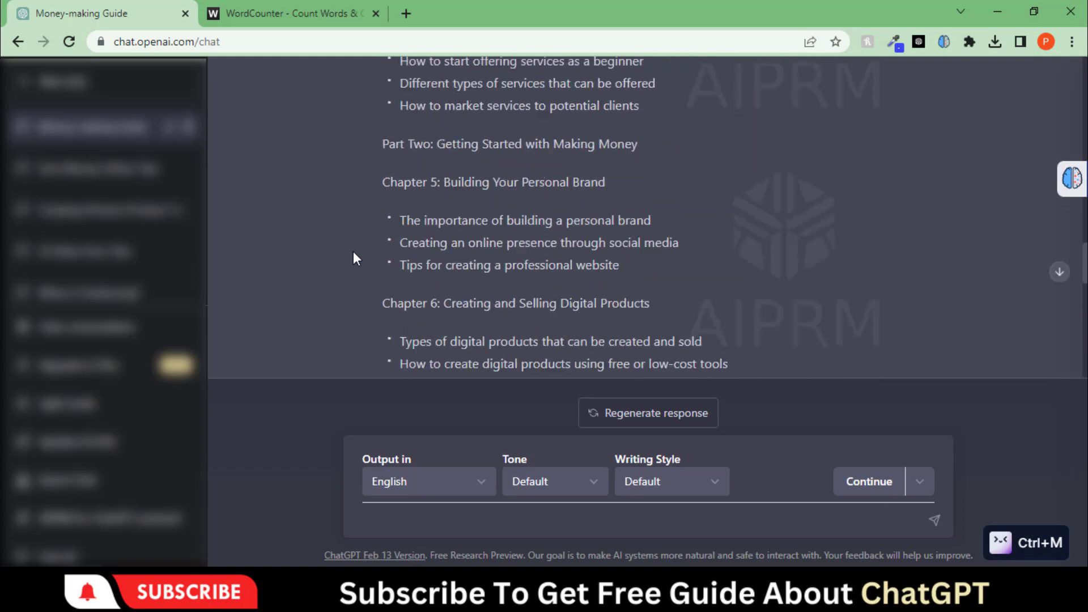
scroll(353, 252, "down", 20)
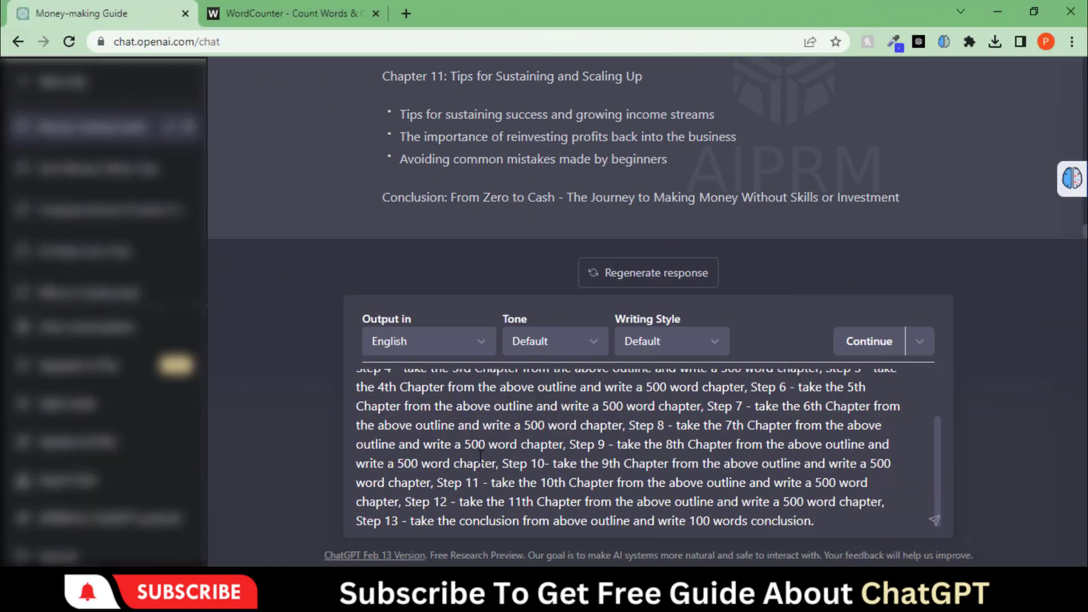
scroll(484, 431, "up", 3)
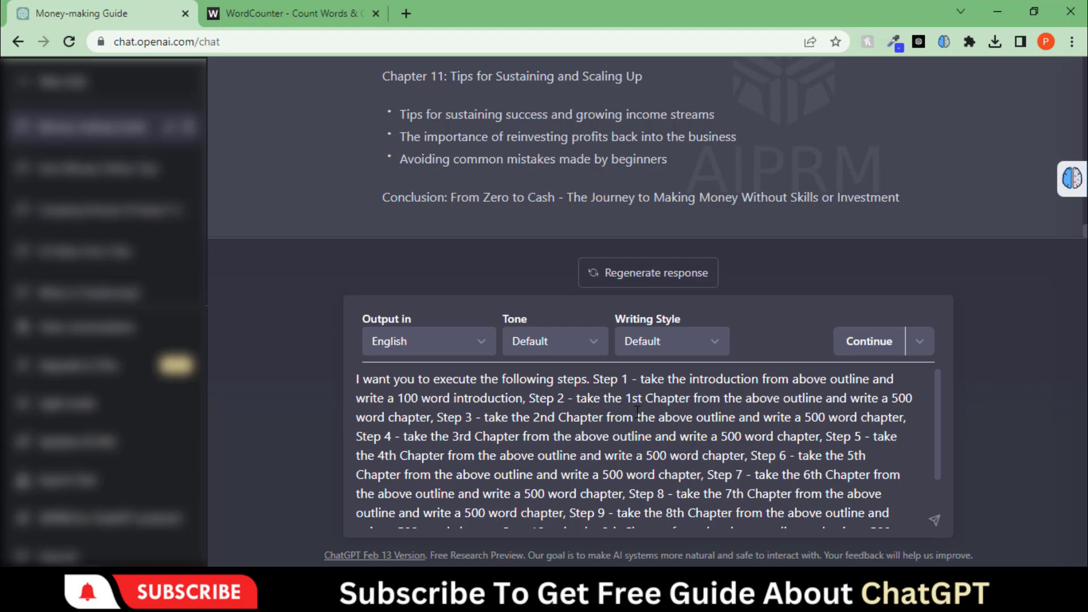
scroll(531, 443, "down", 2)
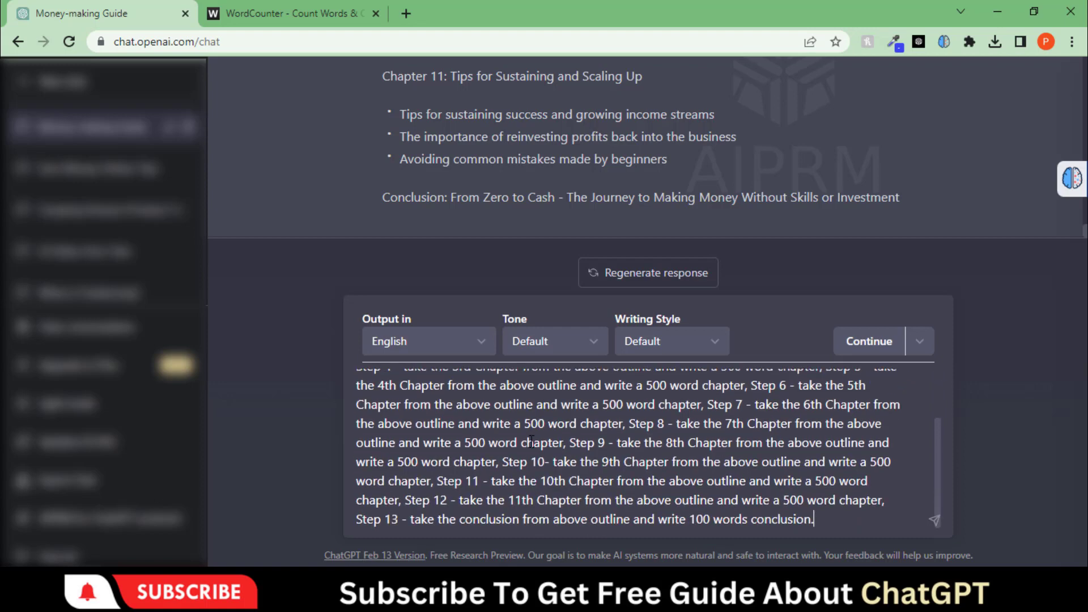
key("Return")
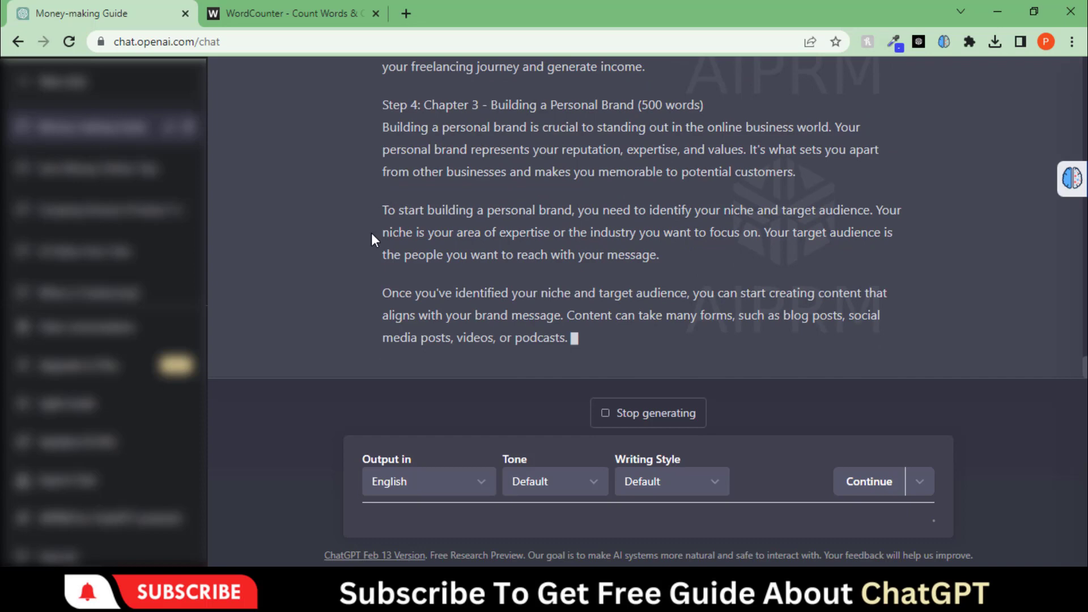
- Copy the 'Step 12: Chapter 11 - Staying Motivated' heading and send it as a new prompt
scroll(375, 223, "up", 1)
scroll(334, 280, "down", 1)
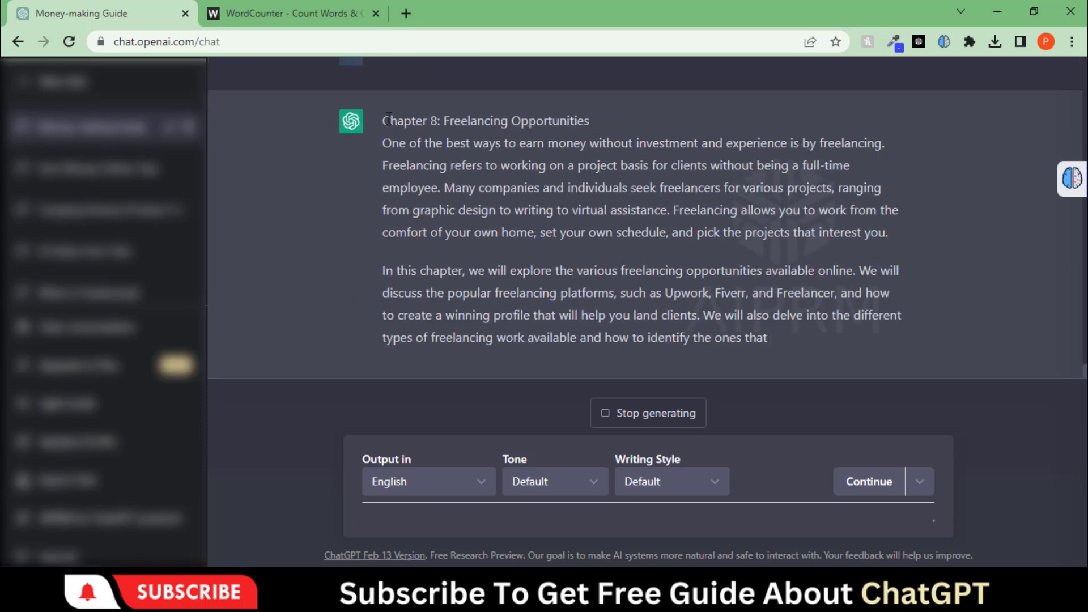
left_click_drag(388, 117, 817, 336)
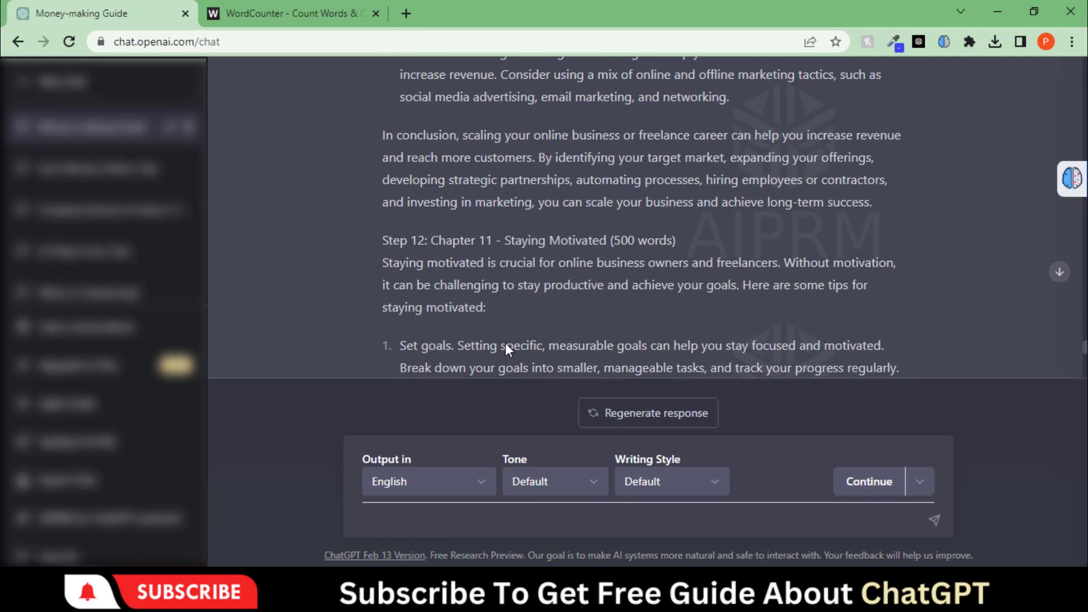
left_click_drag(385, 240, 675, 240)
left_click(471, 296)
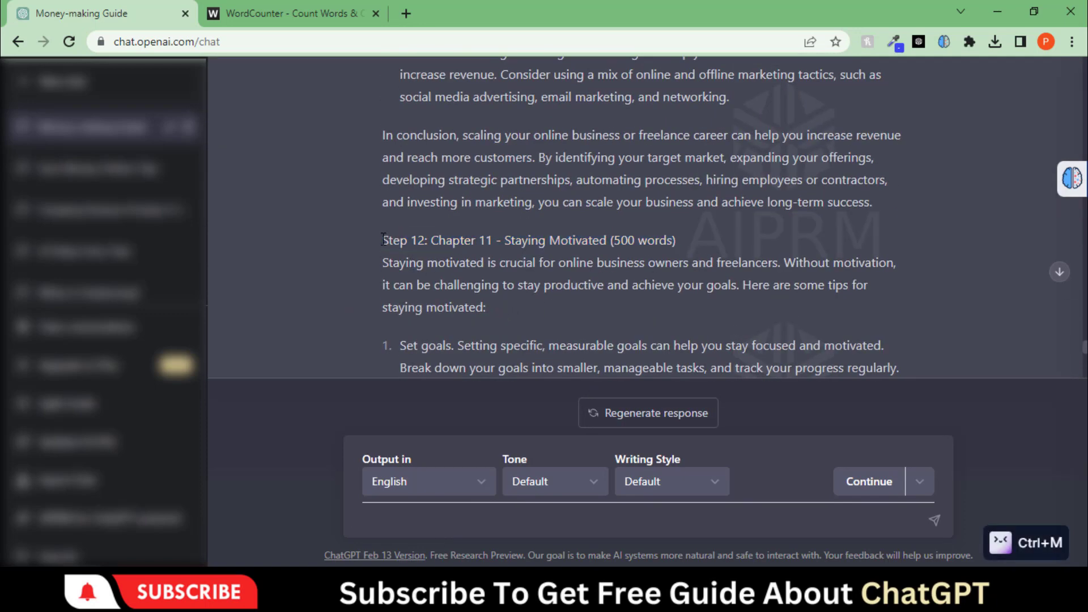
left_click_drag(383, 240, 683, 242)
right_click(614, 237)
left_click(640, 247)
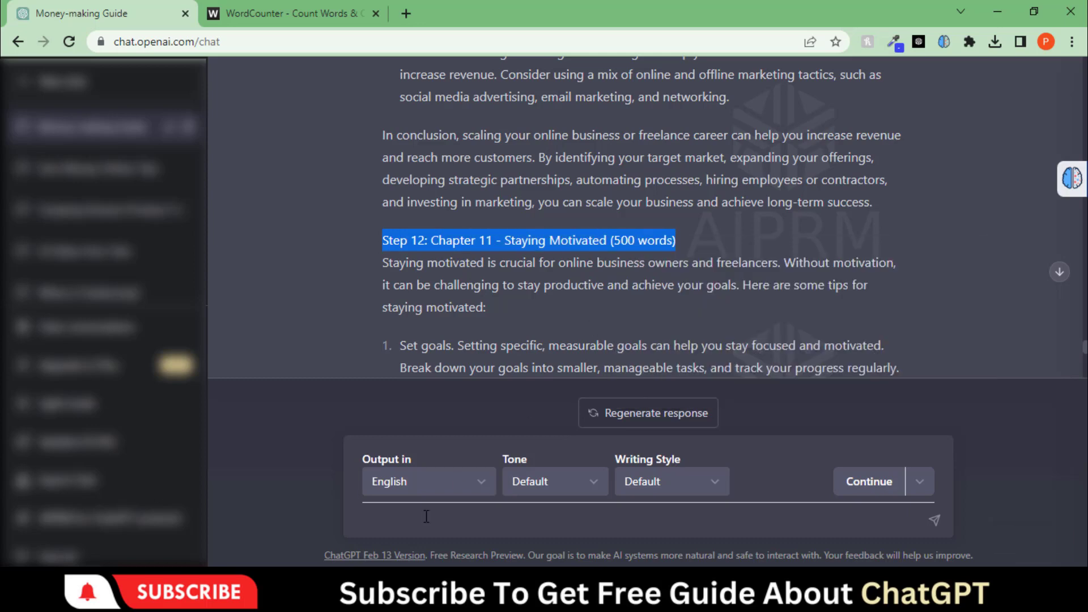
left_click(420, 525)
key("ctrl+v")
key("Return")
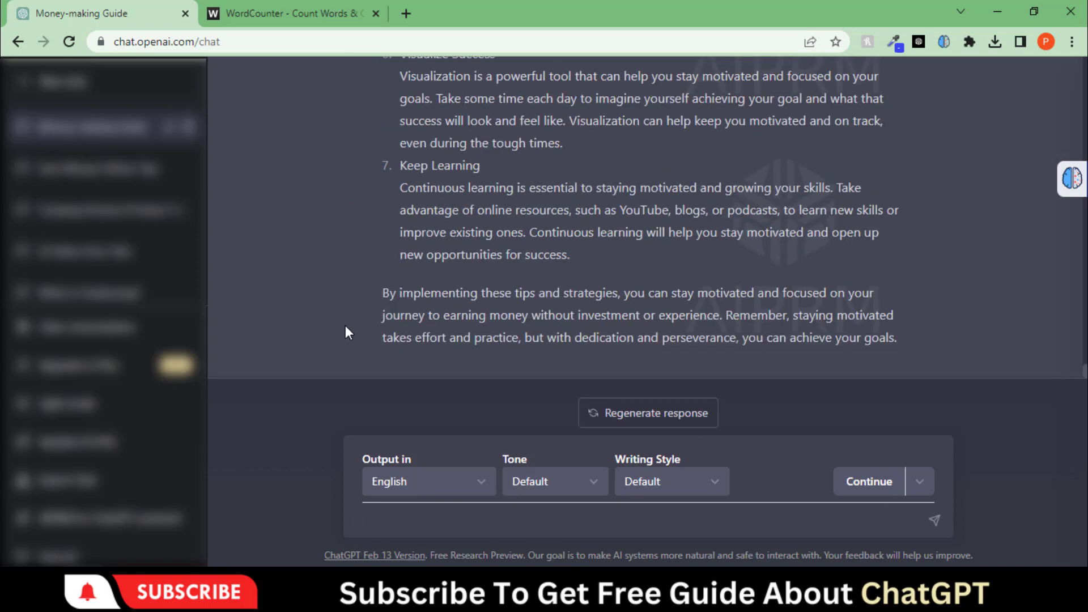
- Copy the whole e-book reply starting from 'Step 1: Introduction' and switch to WordCounter
scroll(467, 273, "up", 20)
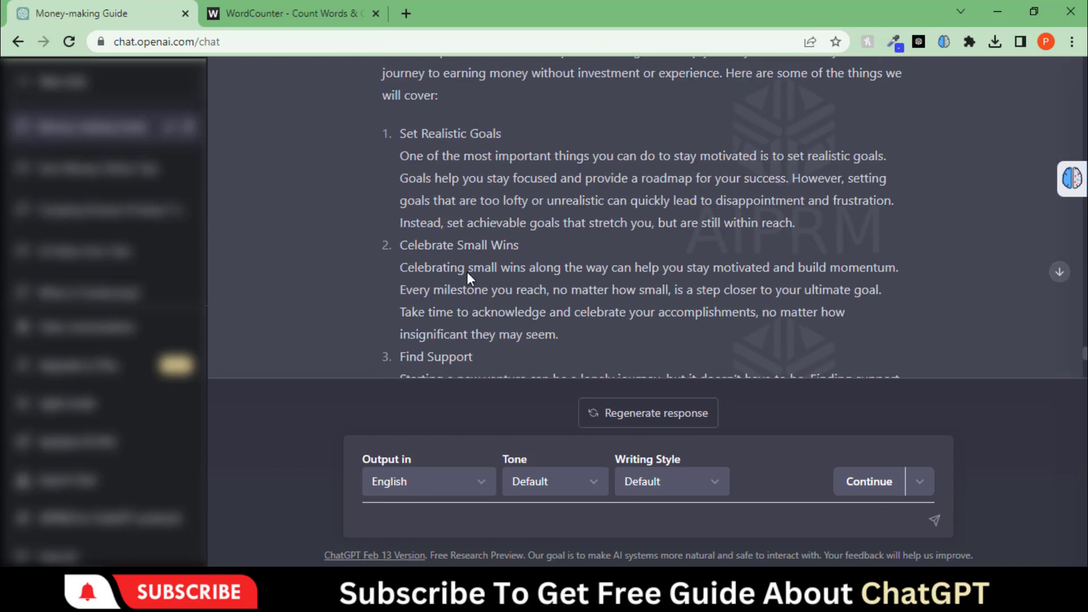
scroll(468, 273, "up", 10)
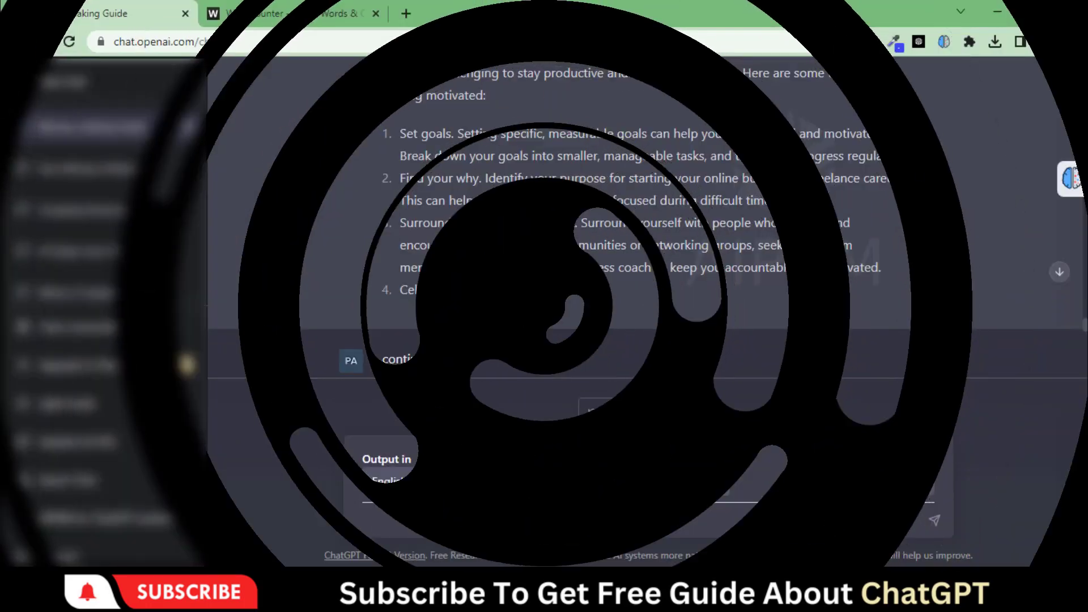
scroll(352, 209, "up", 20)
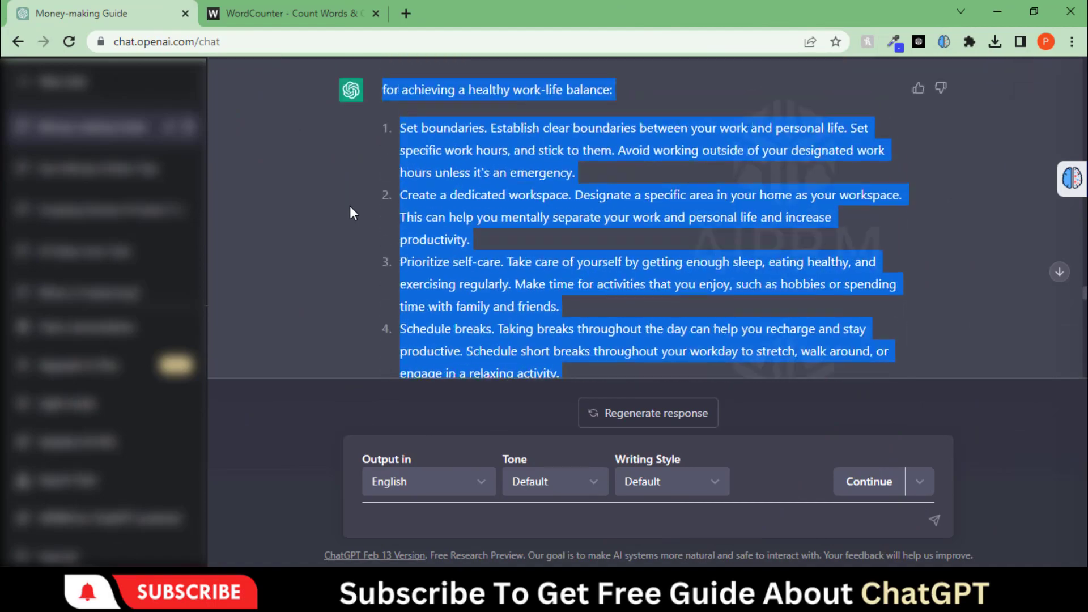
scroll(350, 206, "up", 20)
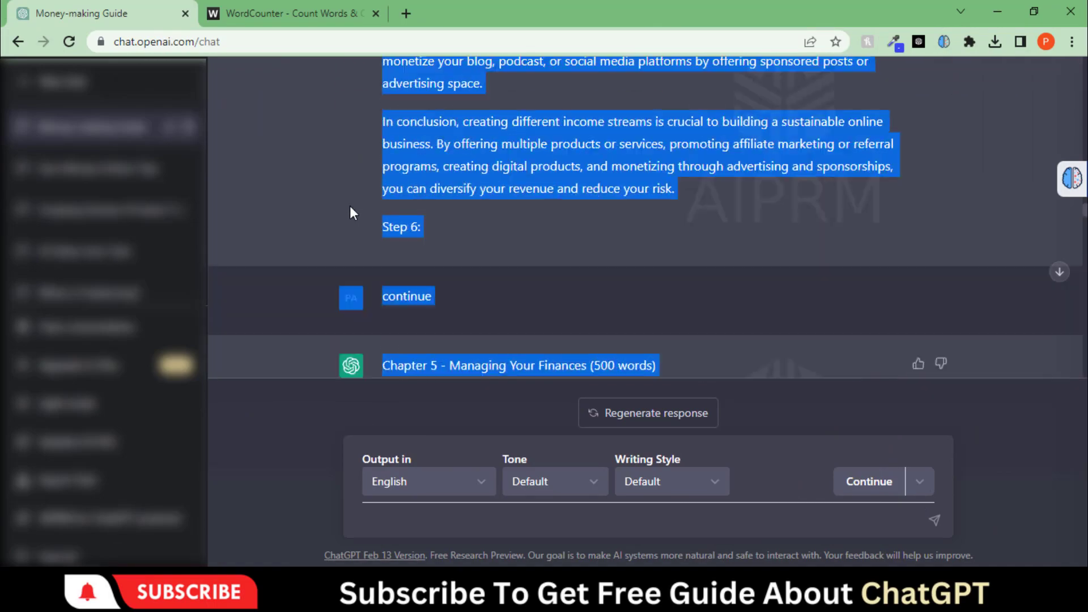
scroll(349, 207, "up", 20)
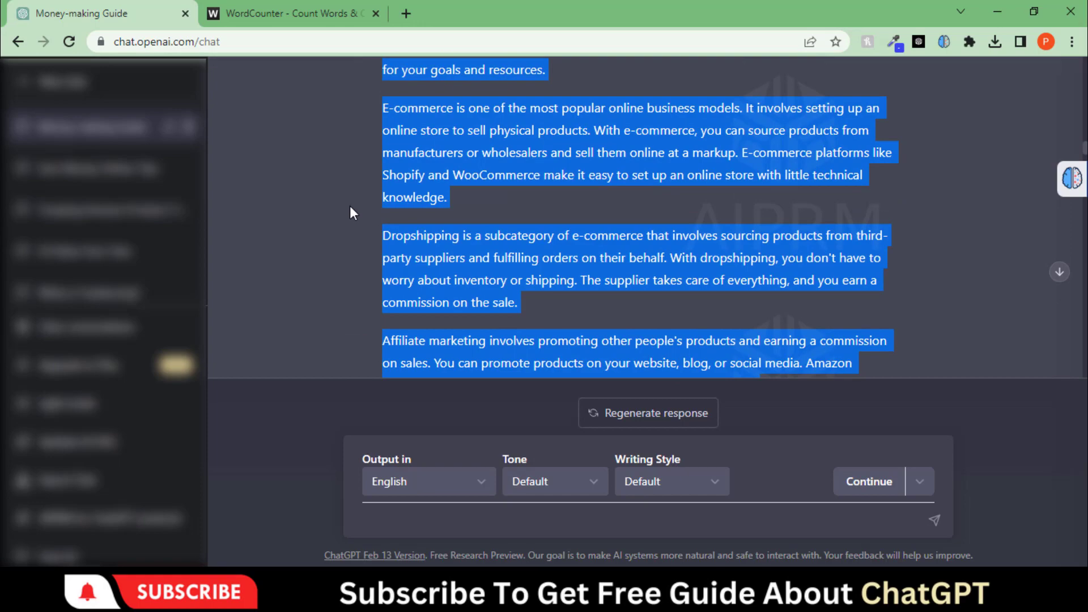
scroll(348, 205, "up", 2)
left_click_drag(348, 206, 376, 283)
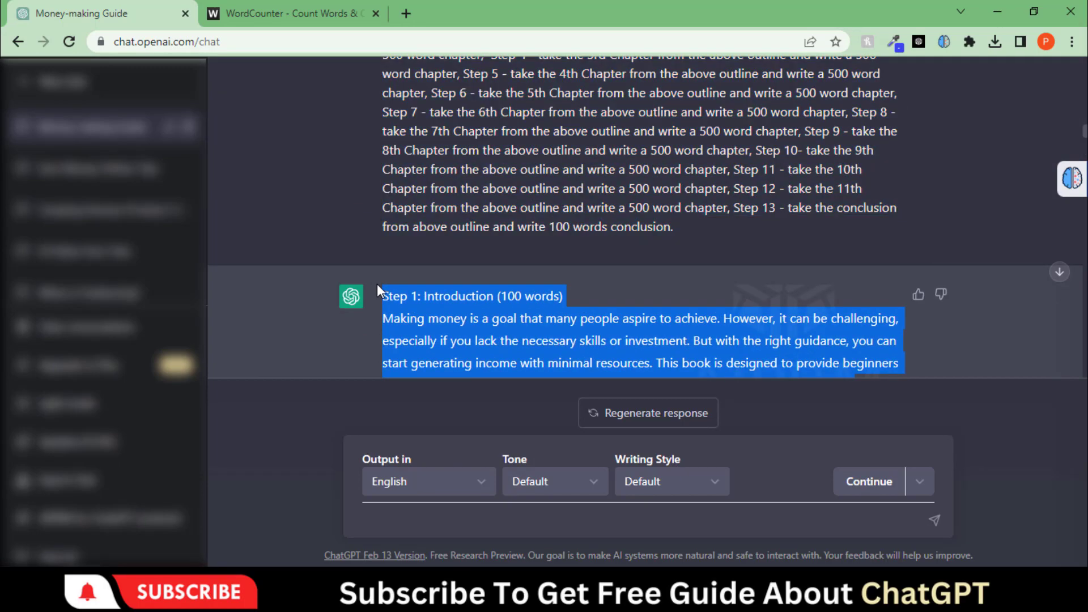
right_click(414, 320)
left_click(445, 339)
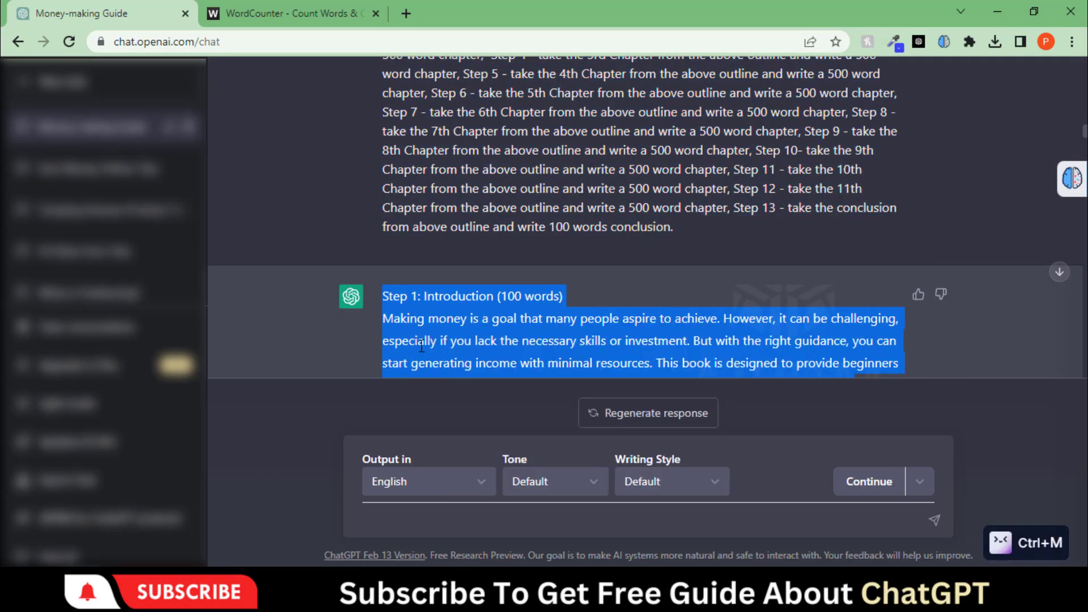
key("ctrl+Tab")
key("ctrl+a")
- Replace WordCounter's text with the full e-book, showing 3,134 words and 20,873 characters
left_click(212, 346)
key("ctrl+a")
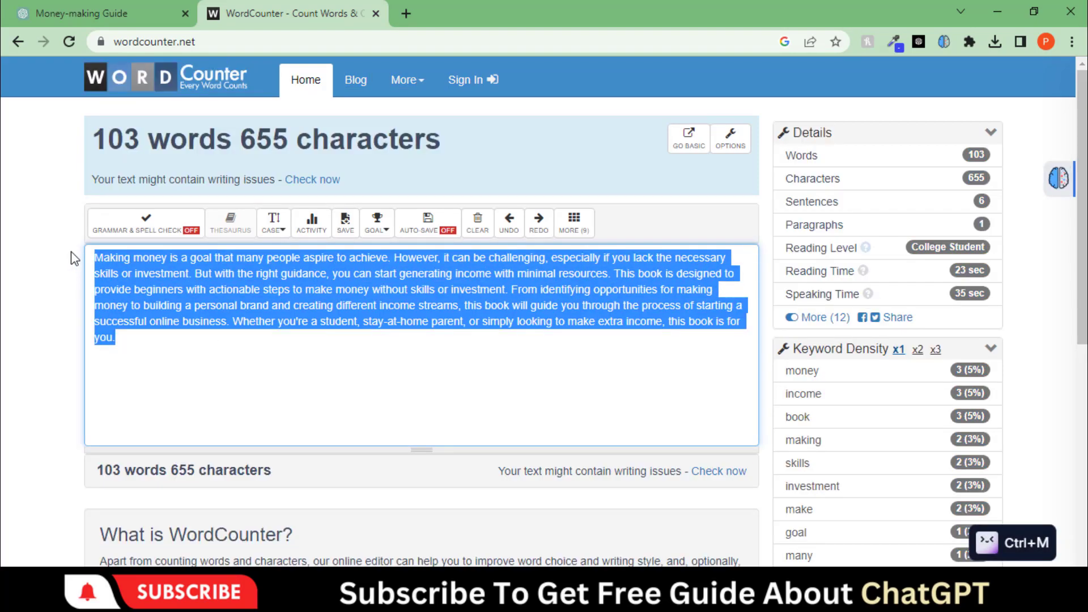
key("ctrl+v")
scroll(29, 321, "up", 20)
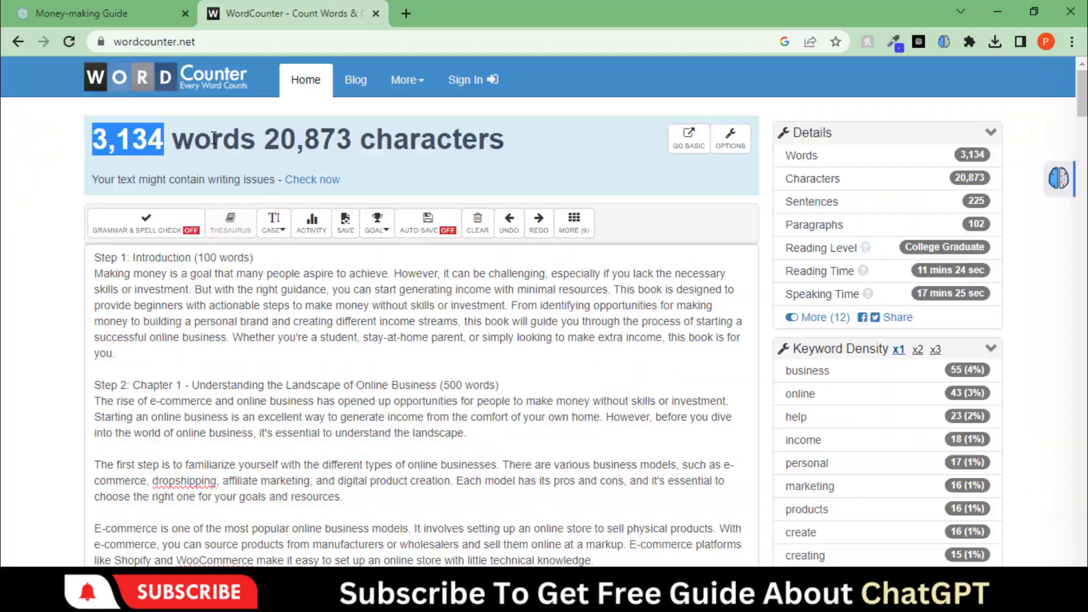
left_click_drag(213, 138, 503, 142)
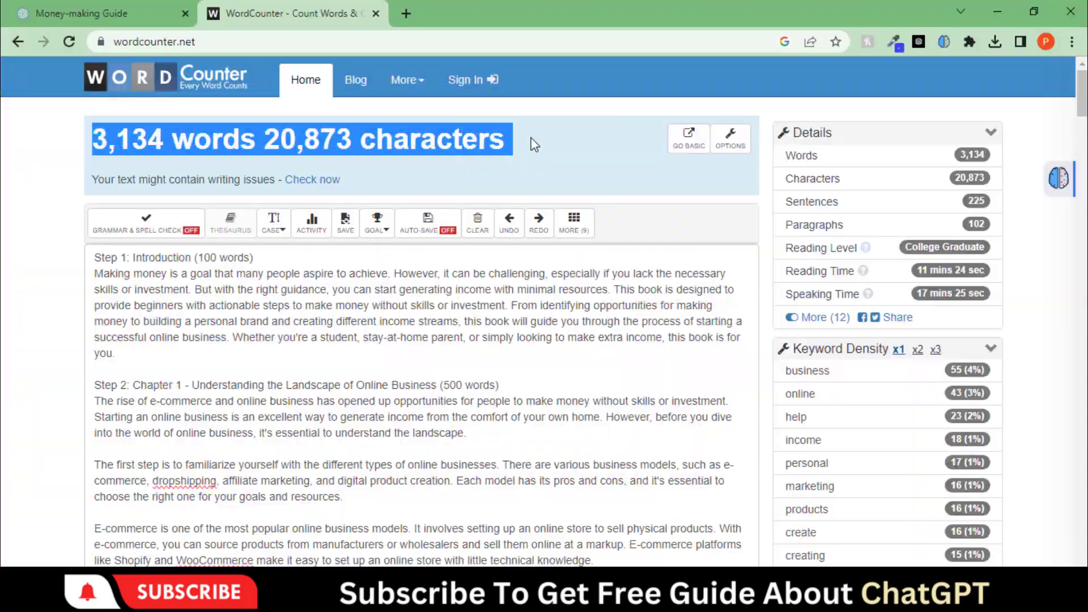
left_click(496, 141)
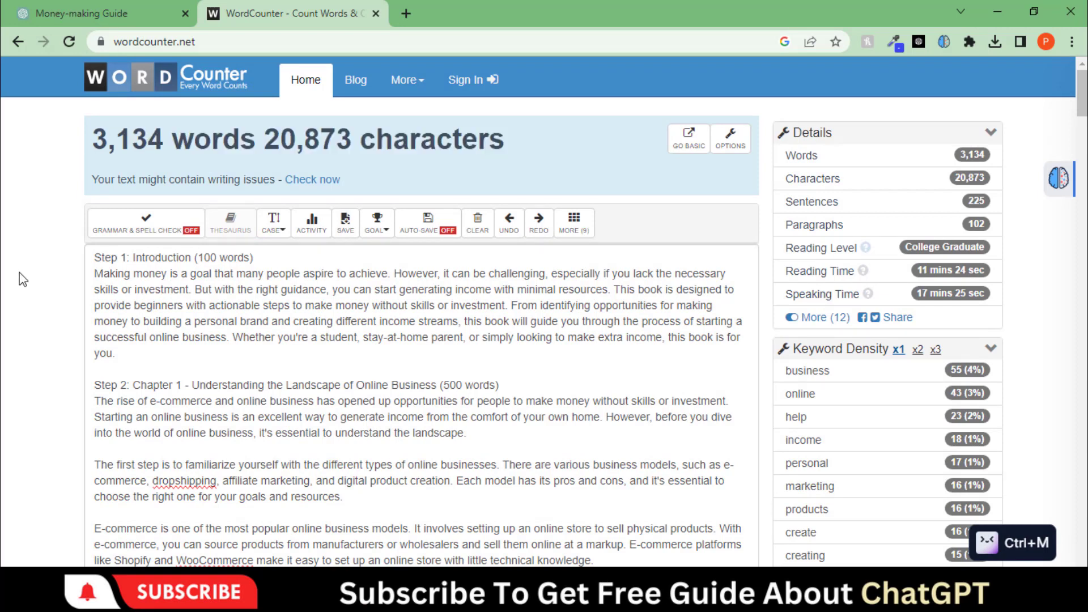
left_click(199, 350)
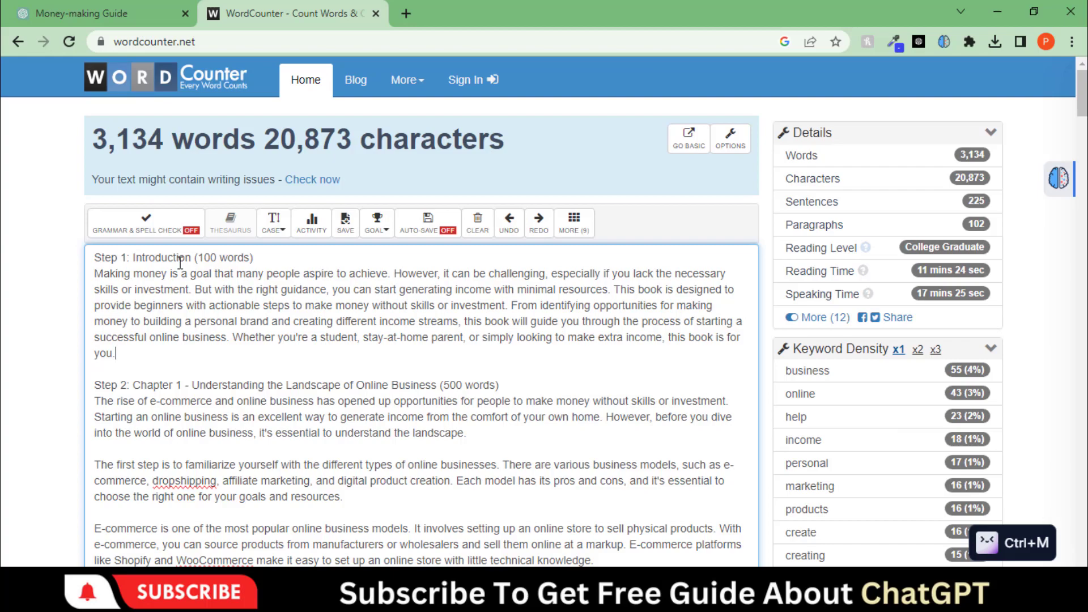